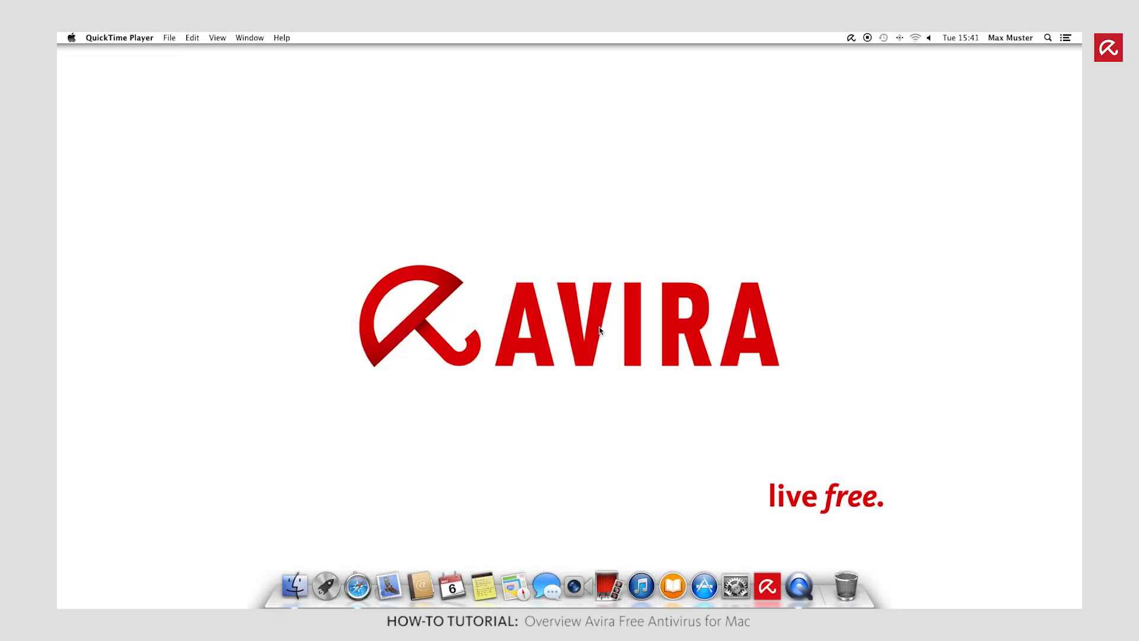
Launch Avira Free Antivirus and switch the scan toggle from Quick scan to System scan.
left_click(766, 587)
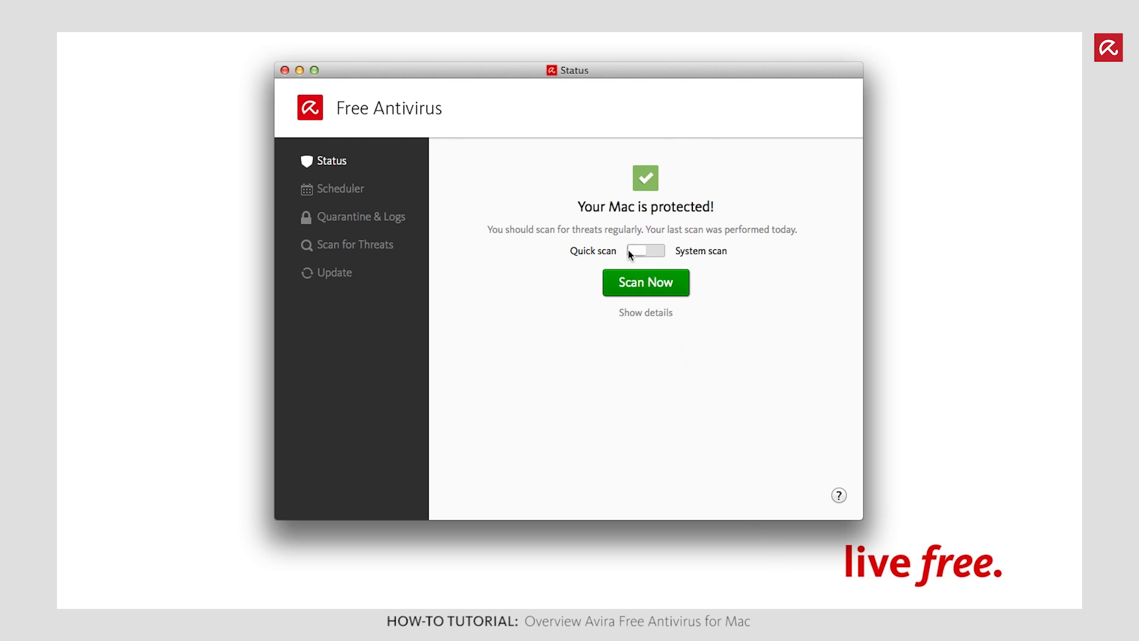
left_click(645, 251)
Expand the Status details and show Statistics with engine 8.3.18.12 and detection 7.11.147.200.
left_click(638, 321)
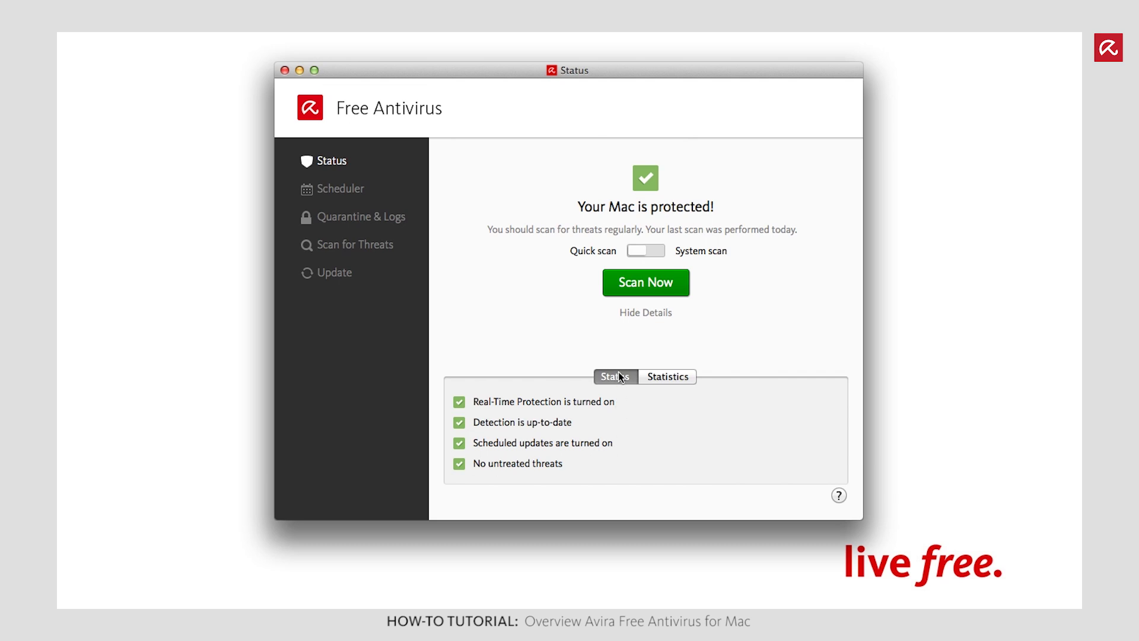
left_click(654, 378)
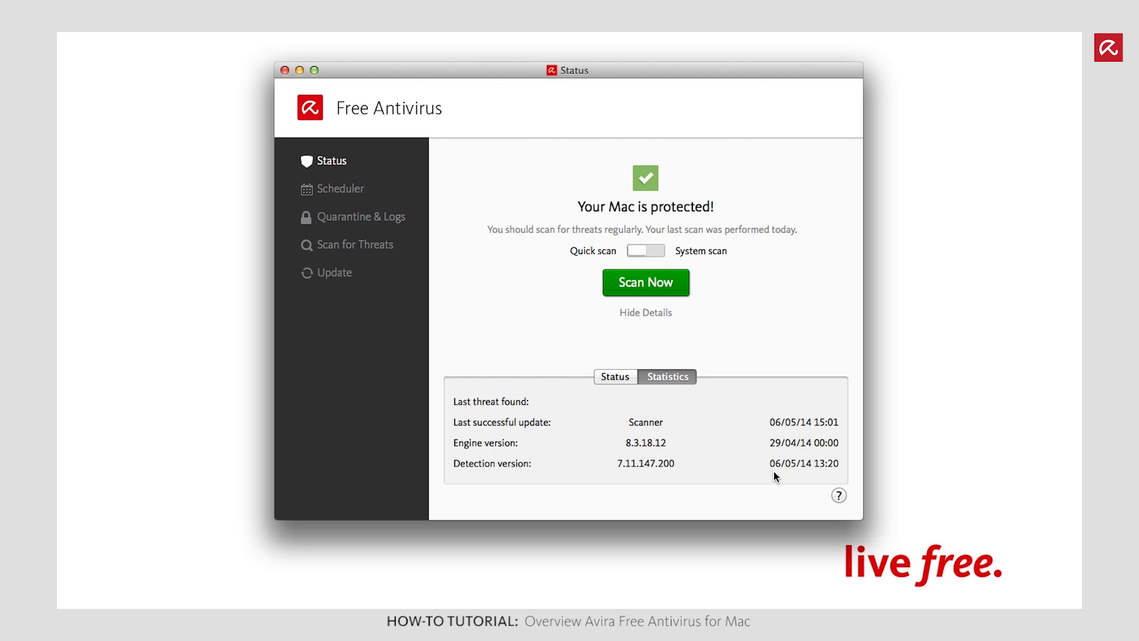
left_click(326, 191)
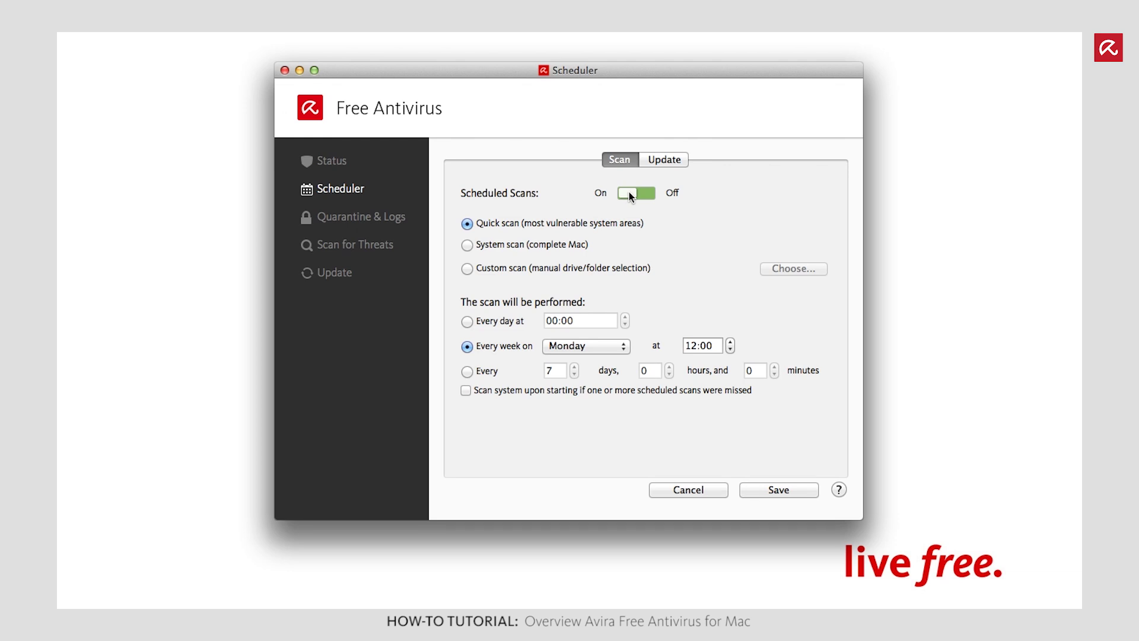
Show the Scheduler's Update tab with scheduled updates every 2 hours.
left_click(655, 164)
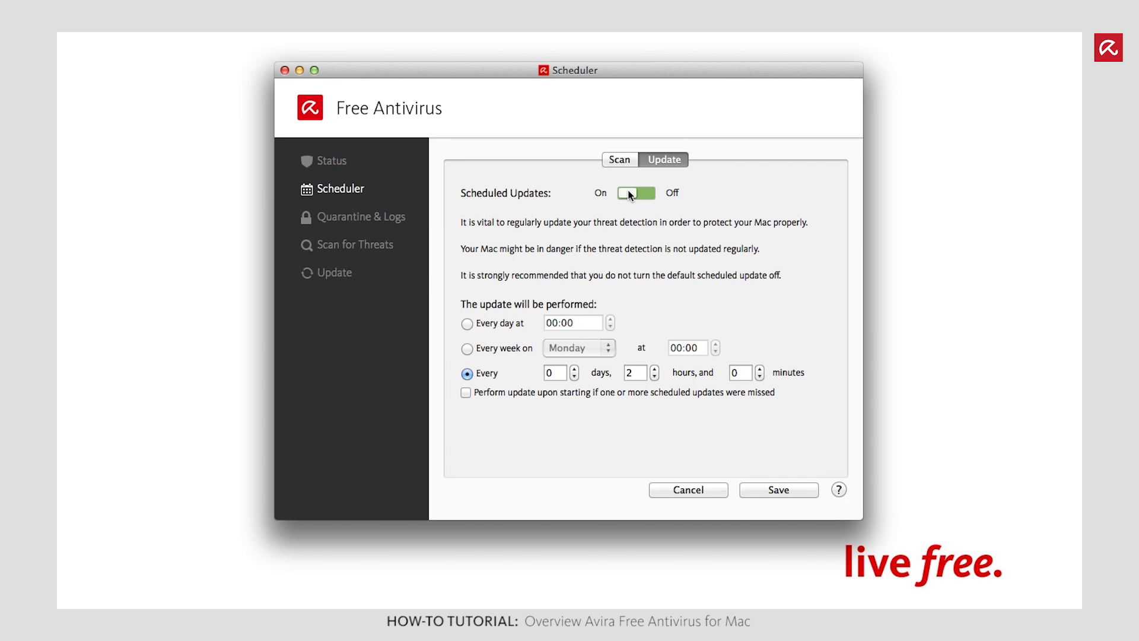
Open Quarantine & Logs and keep Delete as the action for quarantined items.
left_click(344, 219)
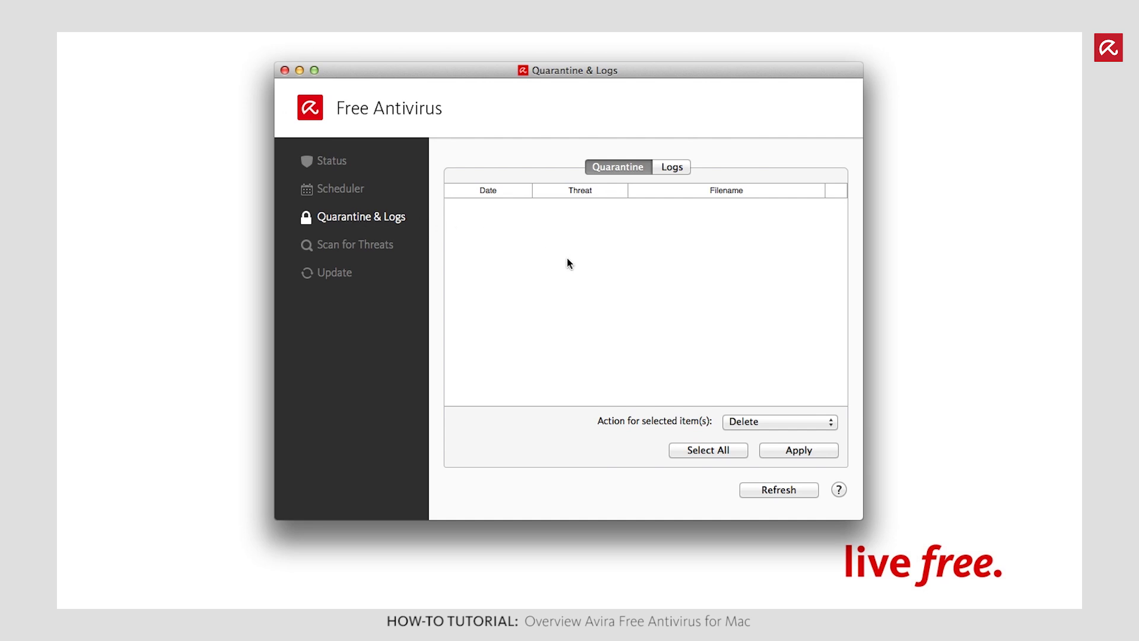
left_click(739, 422)
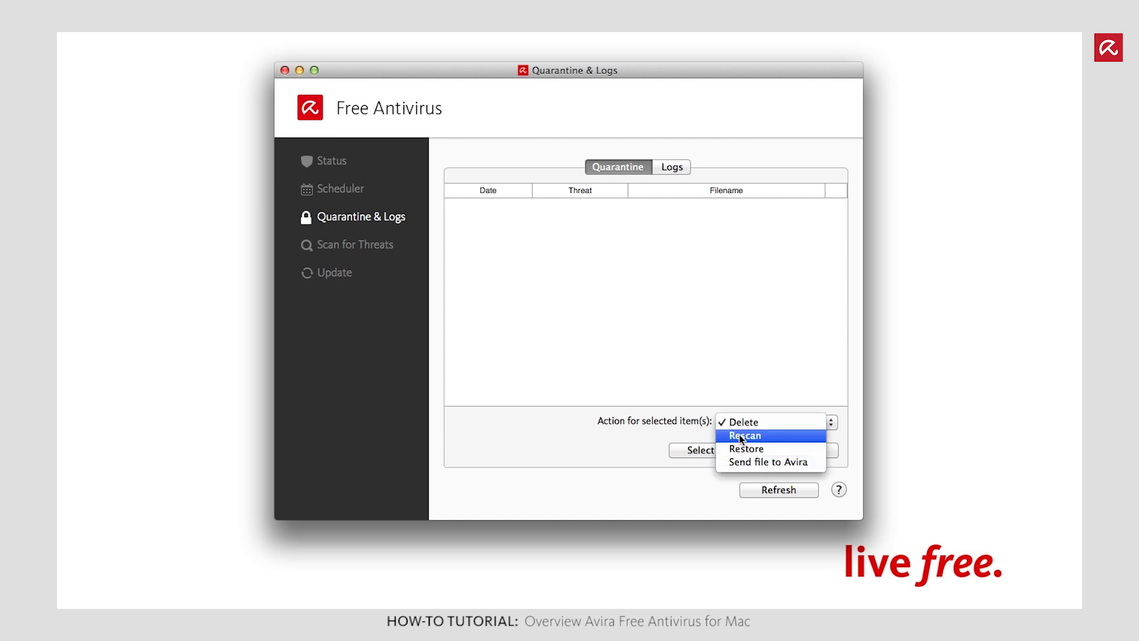
left_click(740, 422)
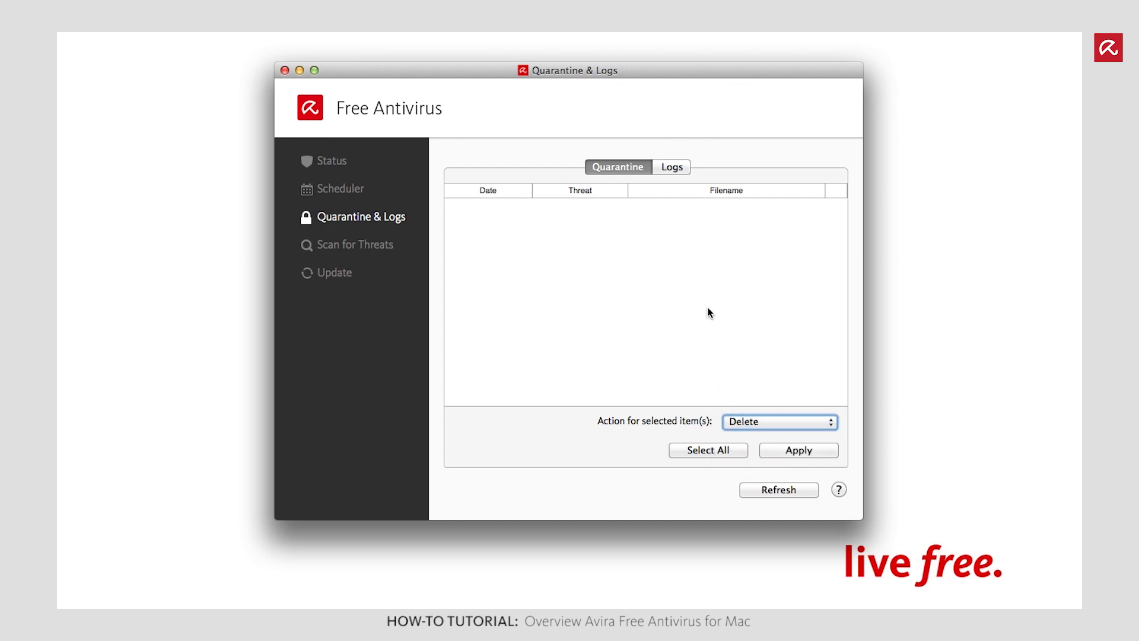
Show the Logs tab listing the 06/05/14 15:23 scanner warnings and info entries.
left_click(670, 167)
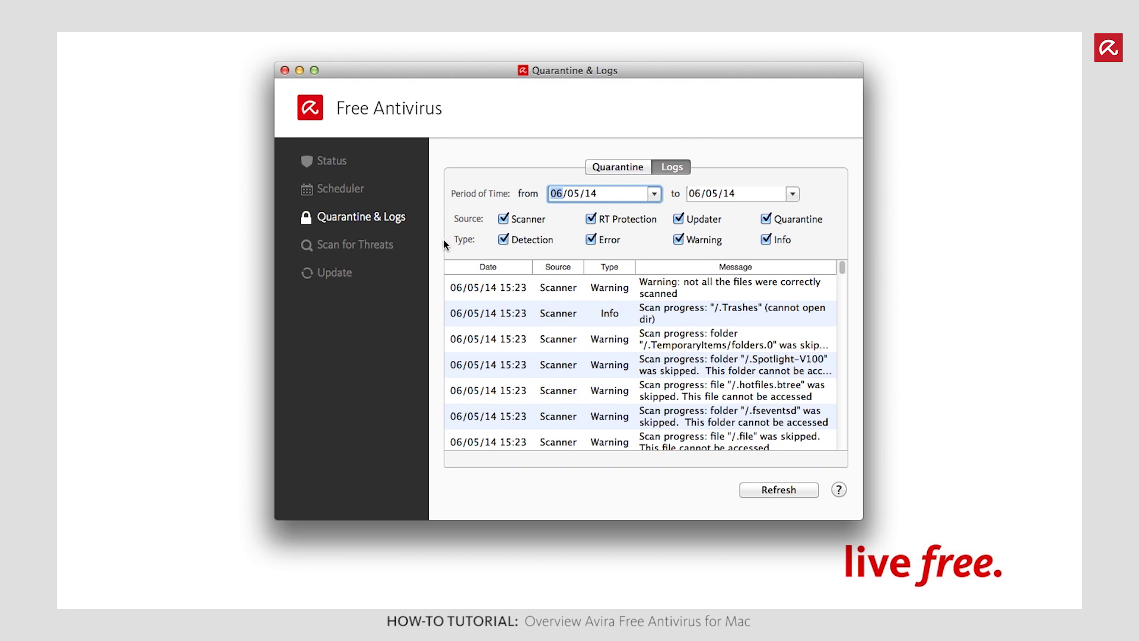
On Scan for Threats, start a Custom scan and then cancel the file picker.
left_click(373, 248)
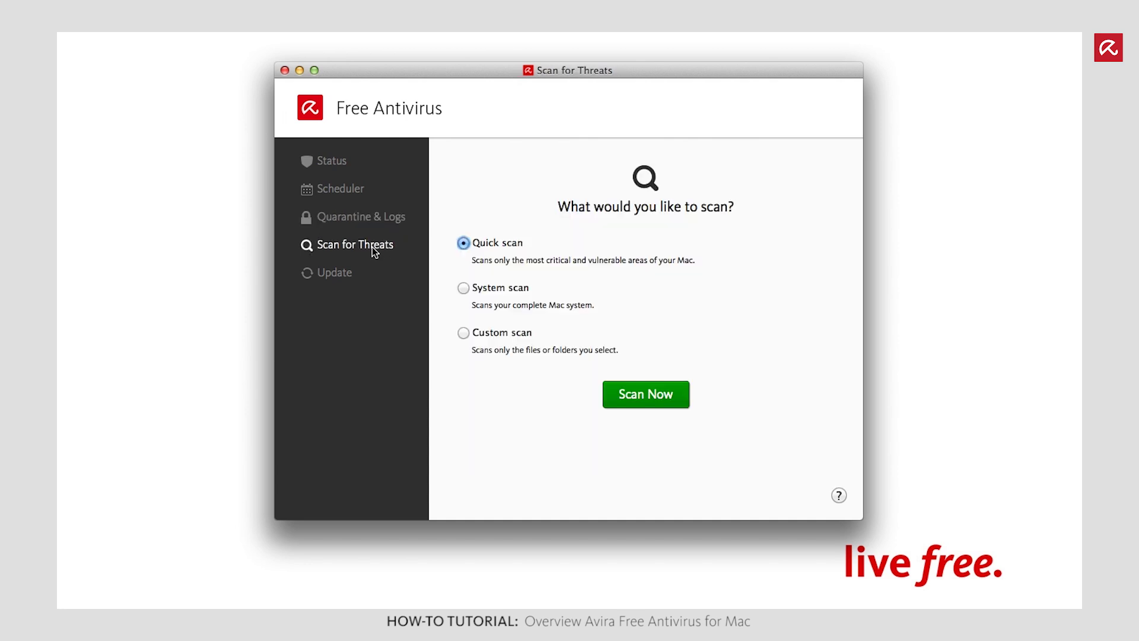
left_click(464, 331)
left_click(624, 392)
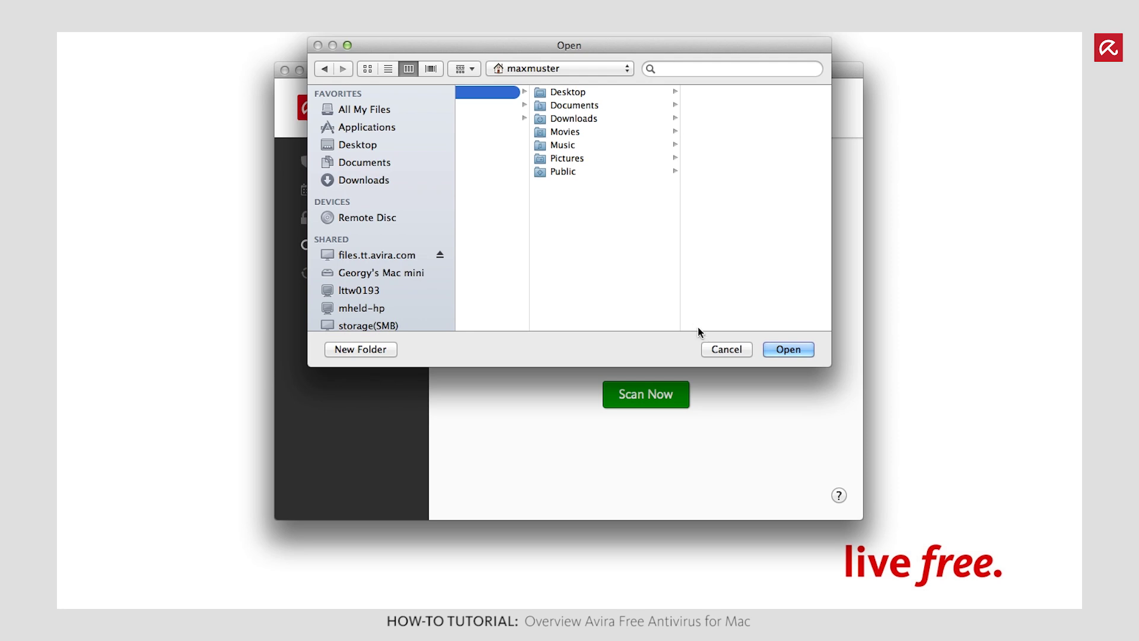
left_click(710, 349)
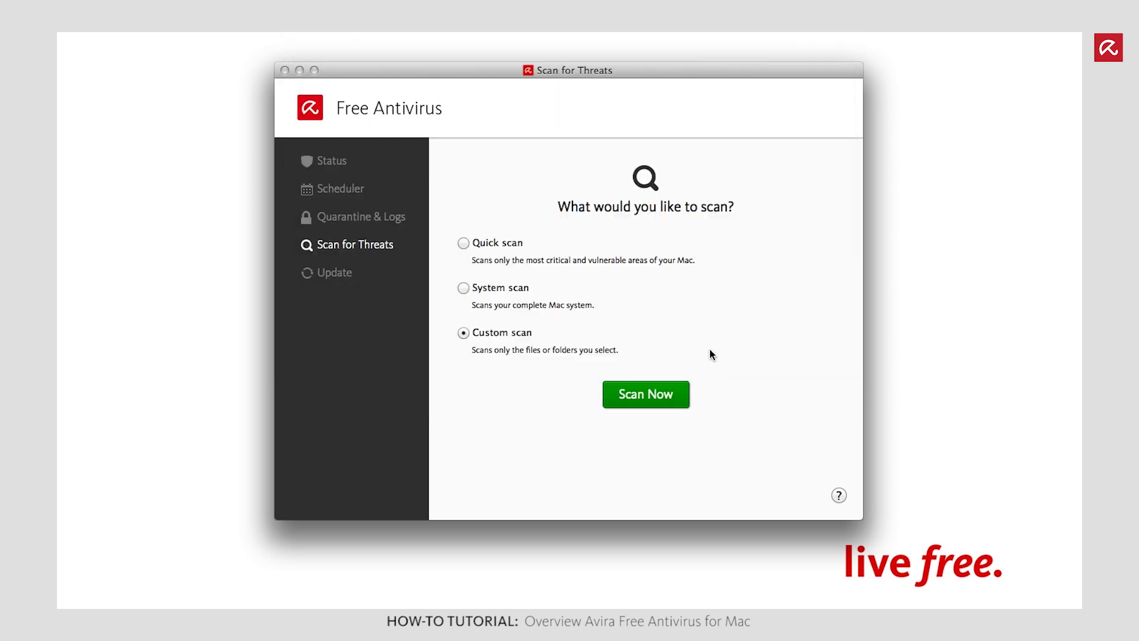
Visit the Update page, then reopen the main window via the menu-bar icon's Open Free Antivirus.
left_click(334, 273)
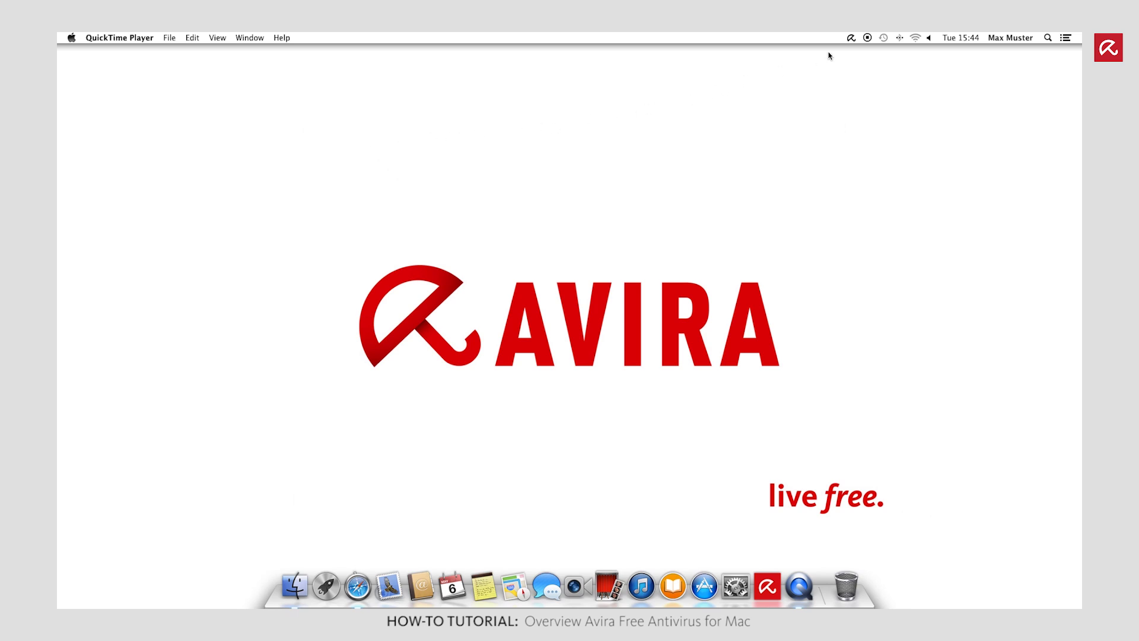
left_click(849, 40)
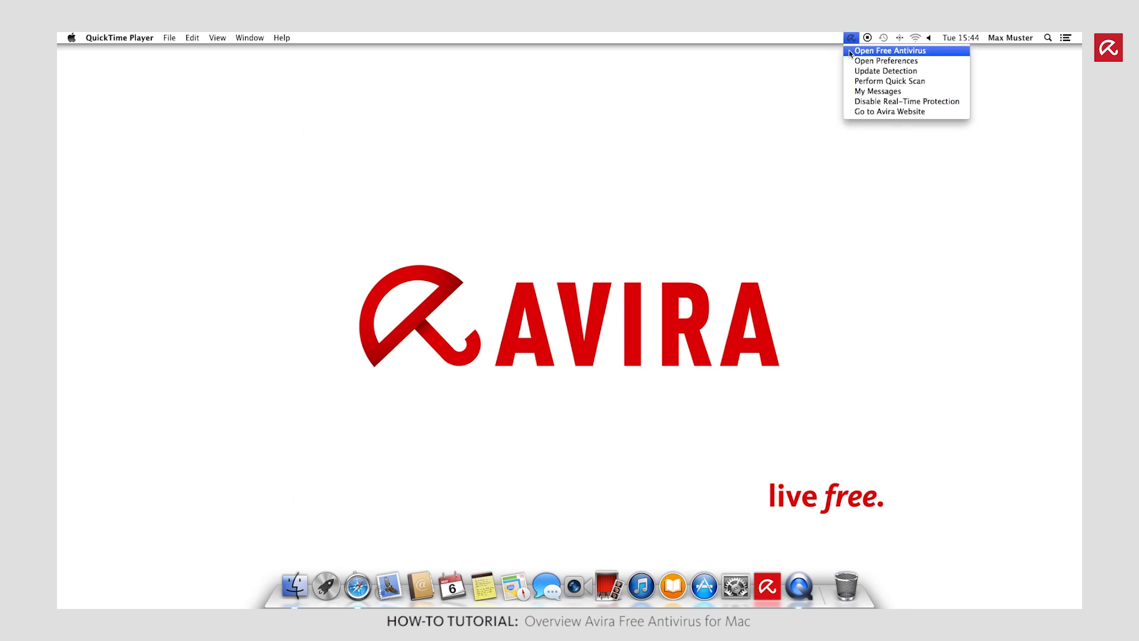
left_click(856, 51)
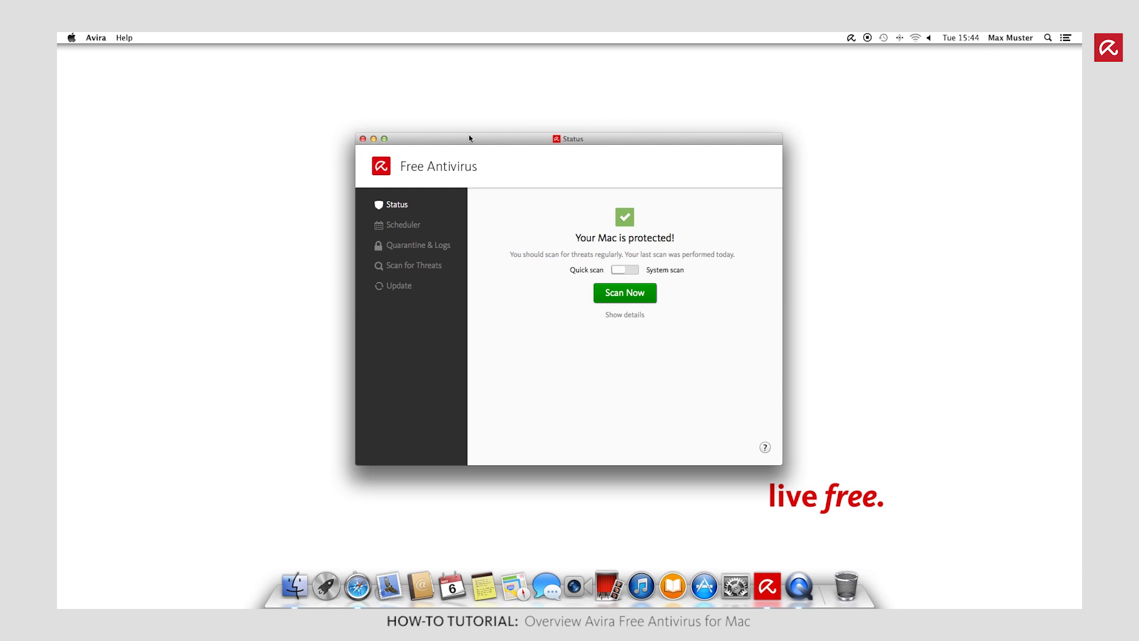
Open Avira's preferences from the menu-bar icon's Open Preferences item.
left_click(97, 38)
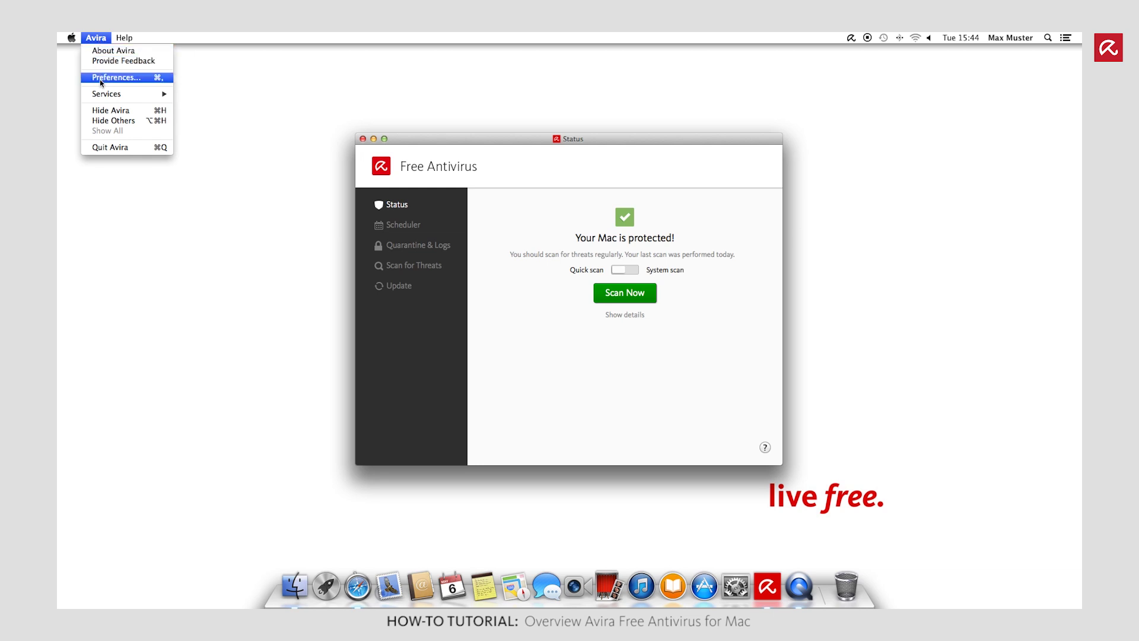
left_click(103, 41)
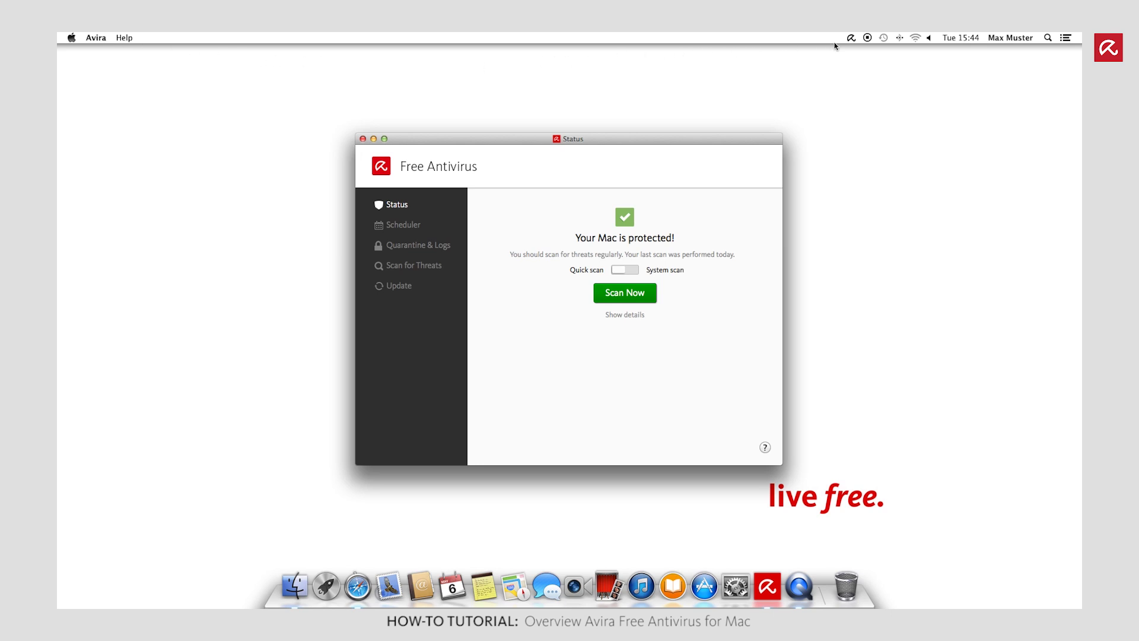
left_click(851, 39)
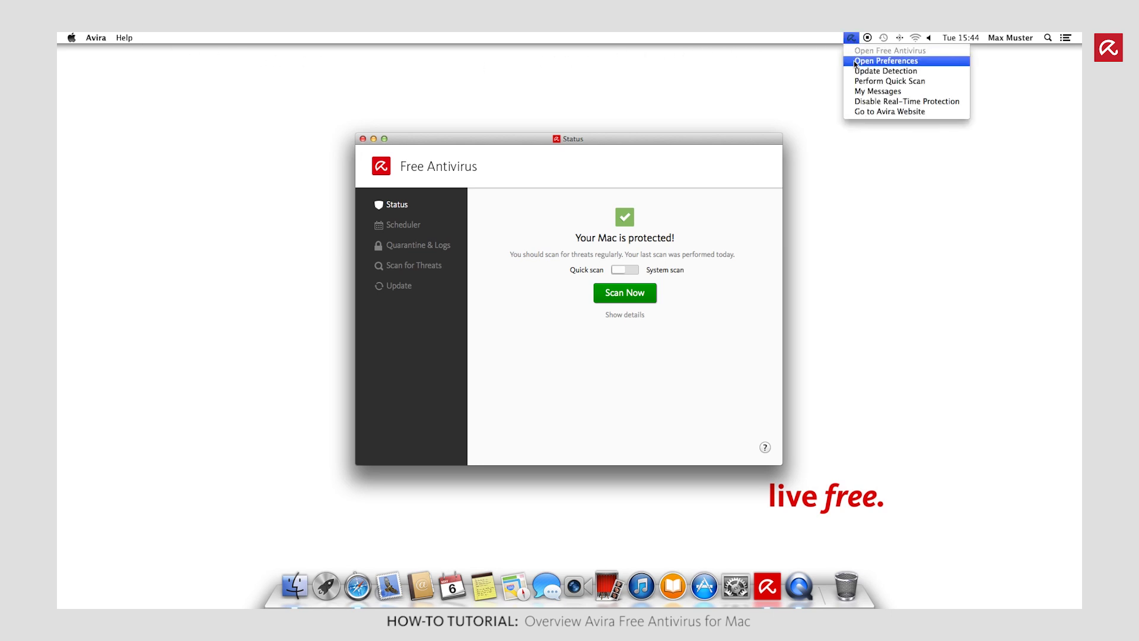
left_click(855, 62)
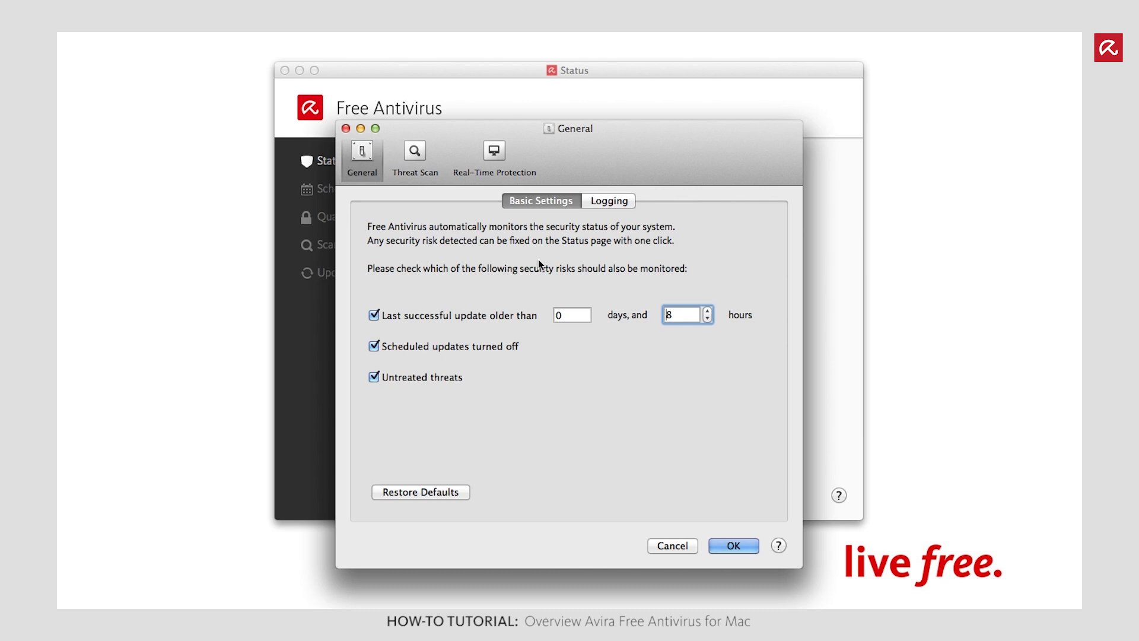
Review the Logging tab's log-deletion options, then show the Threat Scan basic settings.
left_click(613, 200)
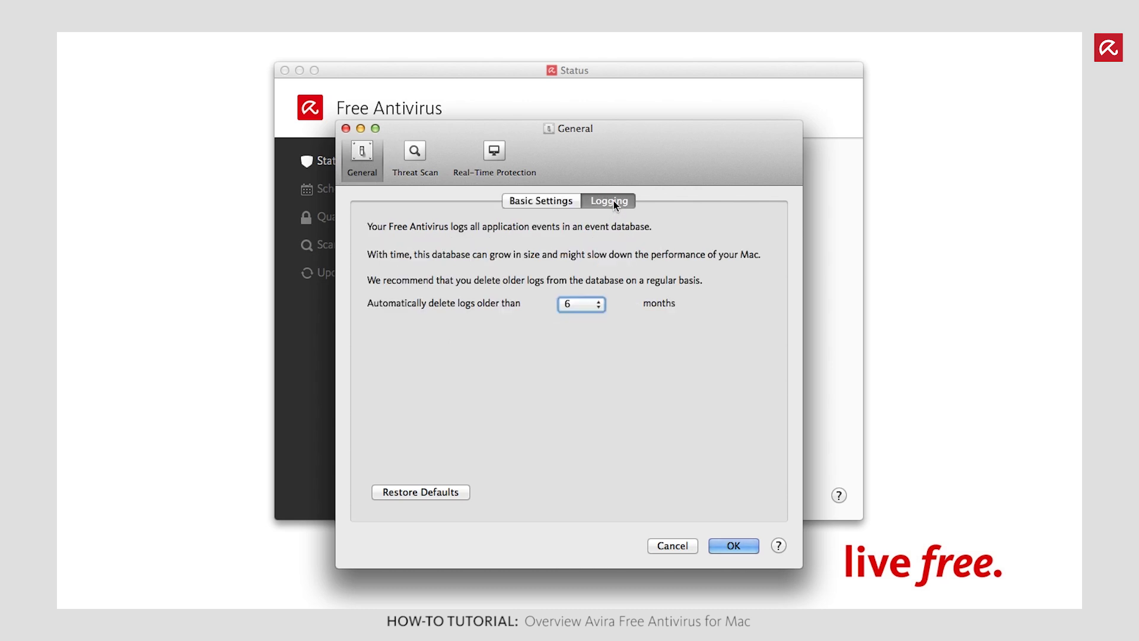
left_click(419, 152)
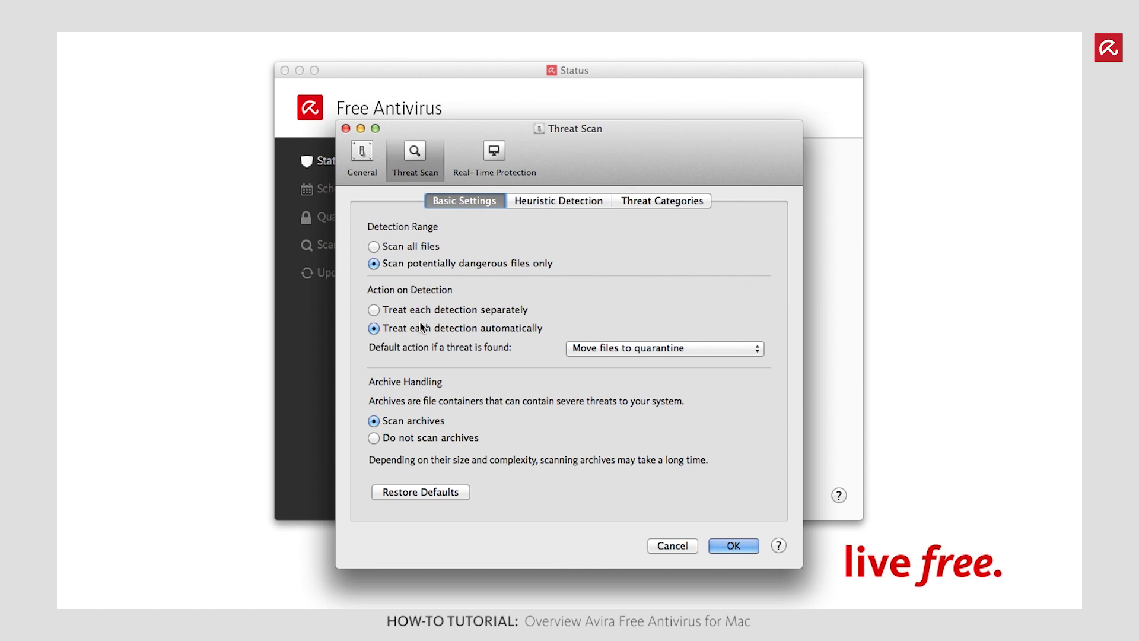
Keep Move files to quarantine as the default action and review Heuristic Detection and Threat Categories.
left_click(585, 349)
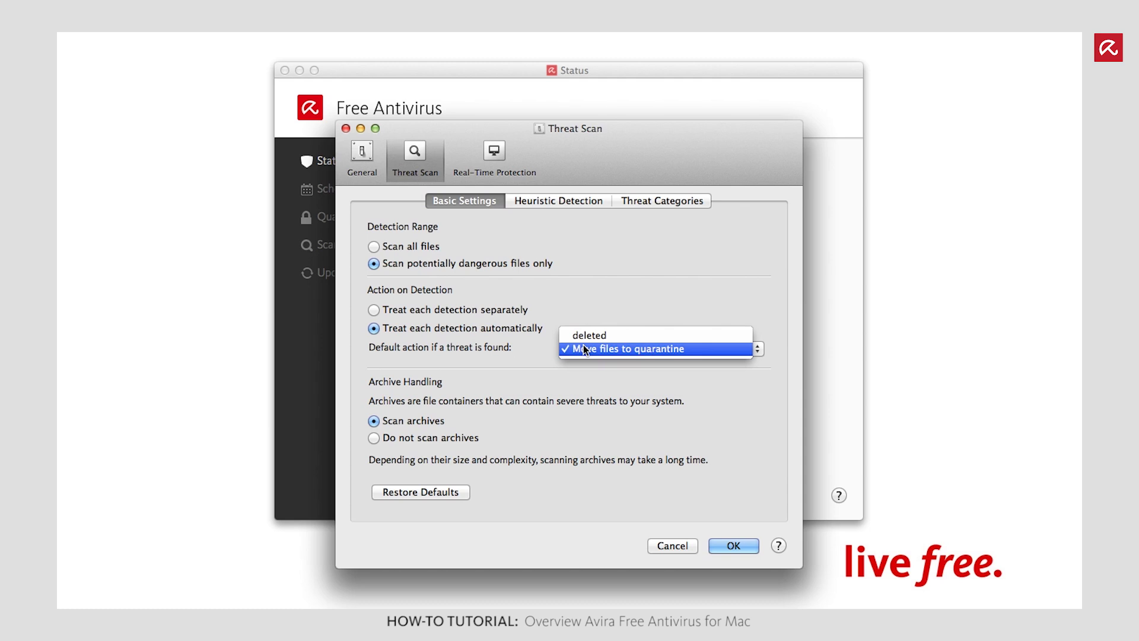
left_click(584, 348)
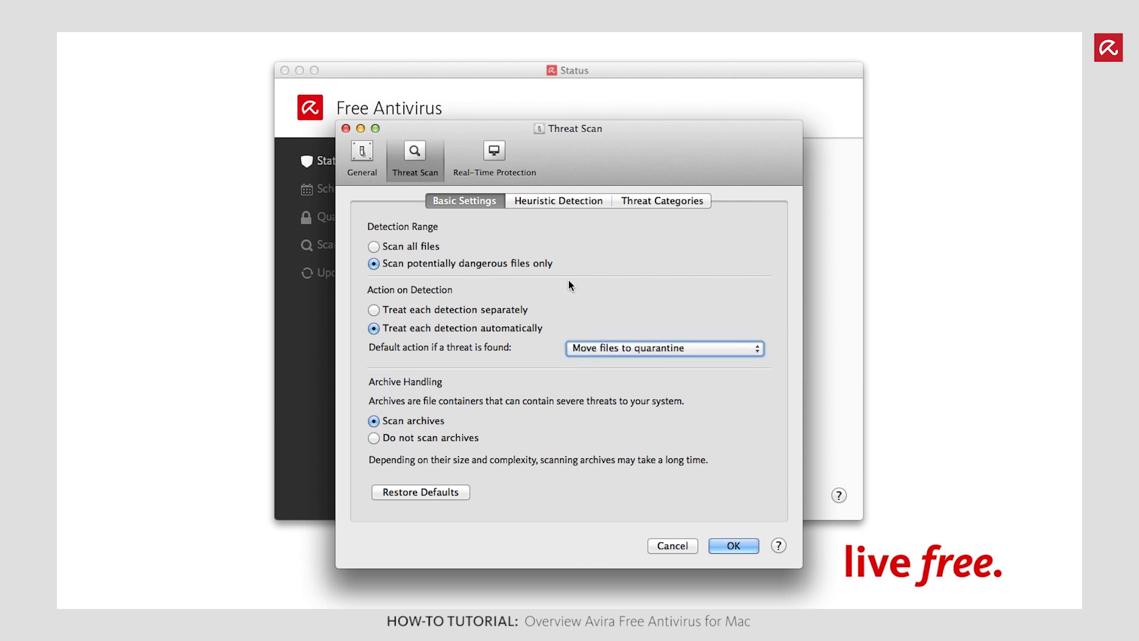
left_click(556, 201)
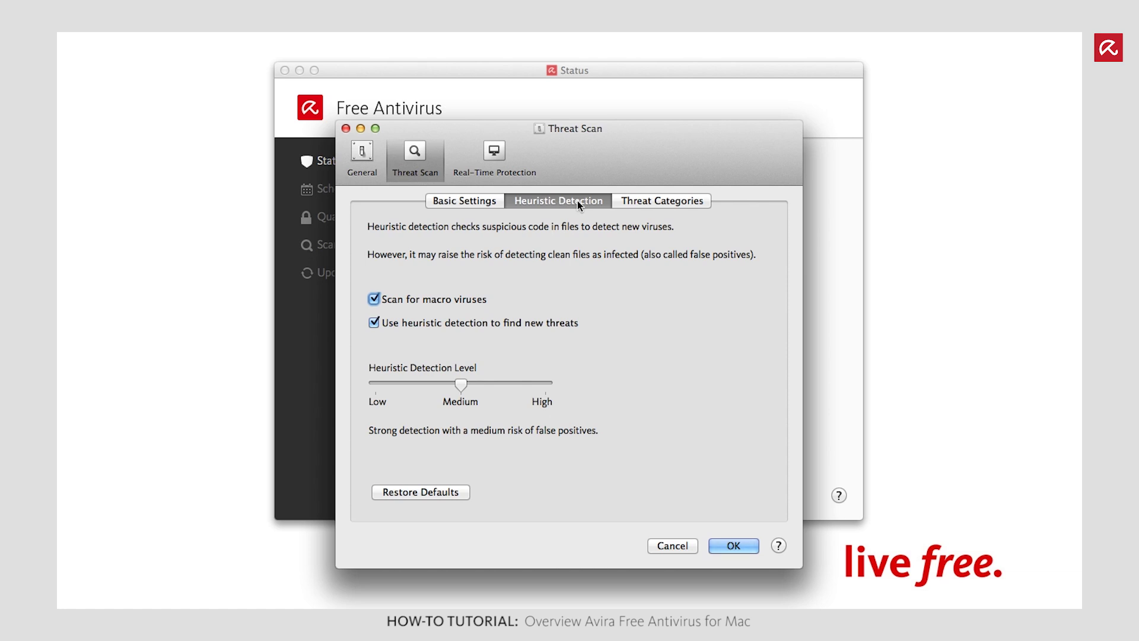
left_click(625, 201)
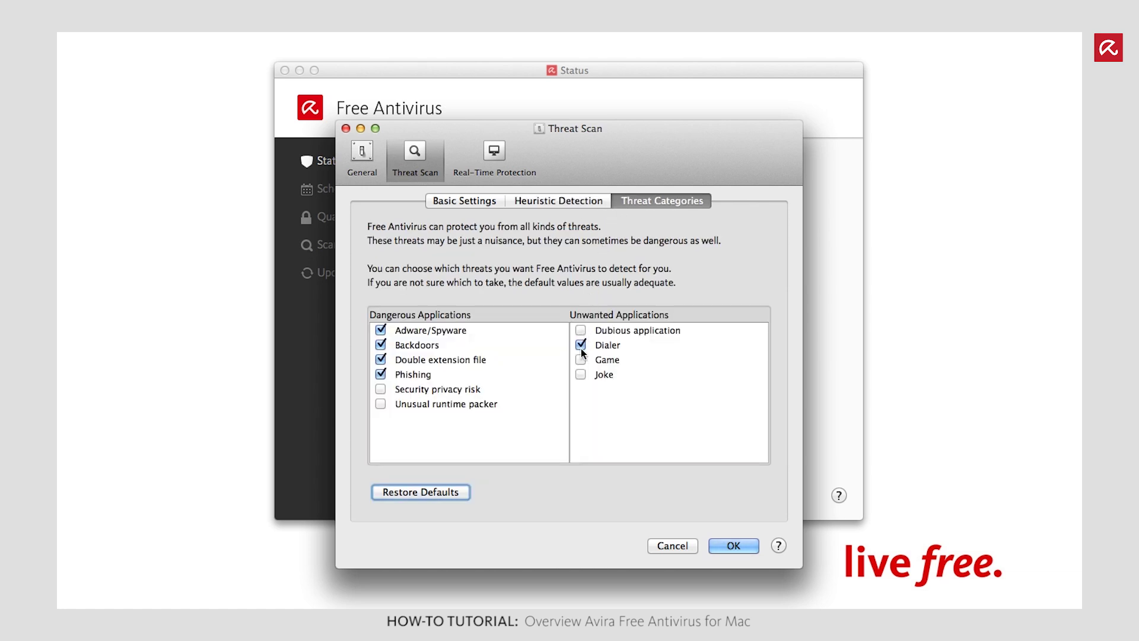
left_click(379, 388)
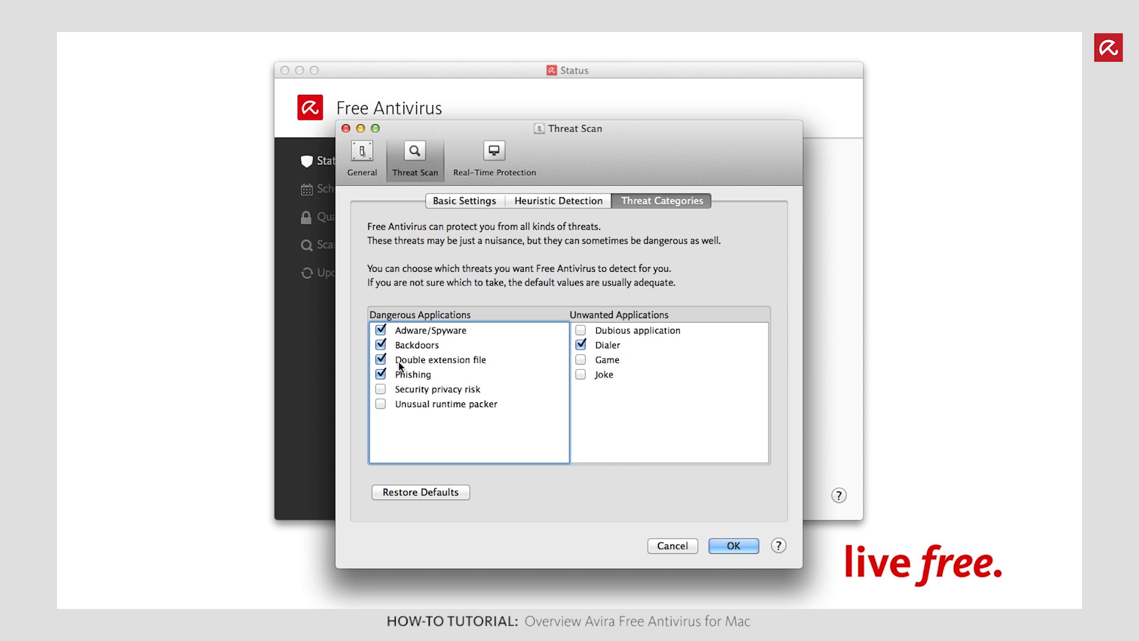
In Real-Time Protection, keep moving found threats to quarantine and leave Joke detection off.
left_click(493, 160)
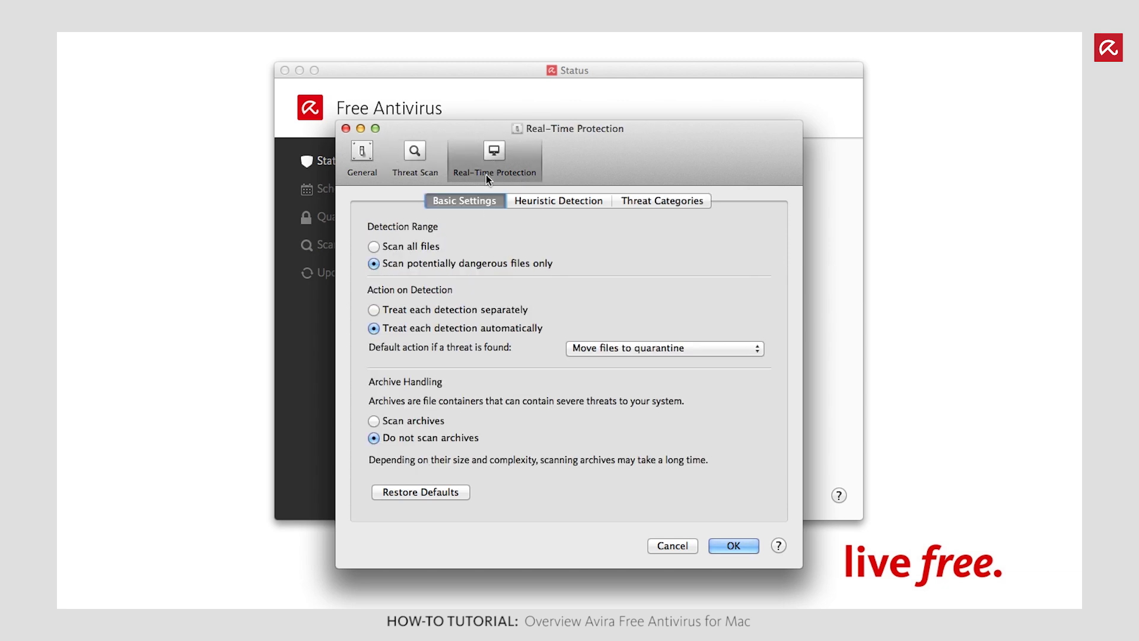
left_click(581, 348)
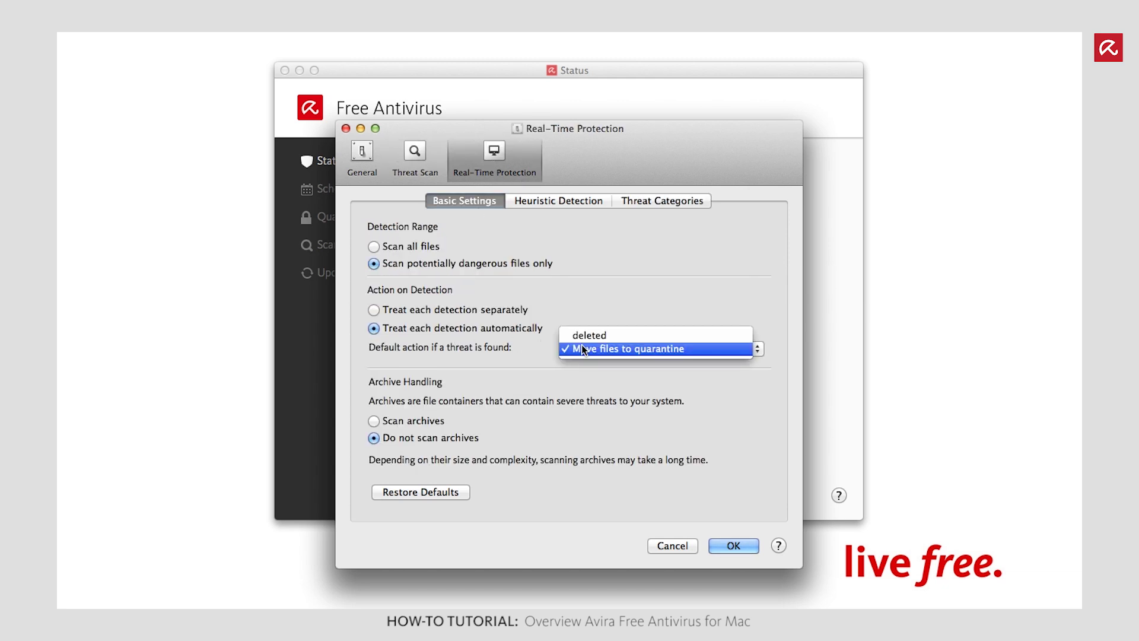
left_click(582, 348)
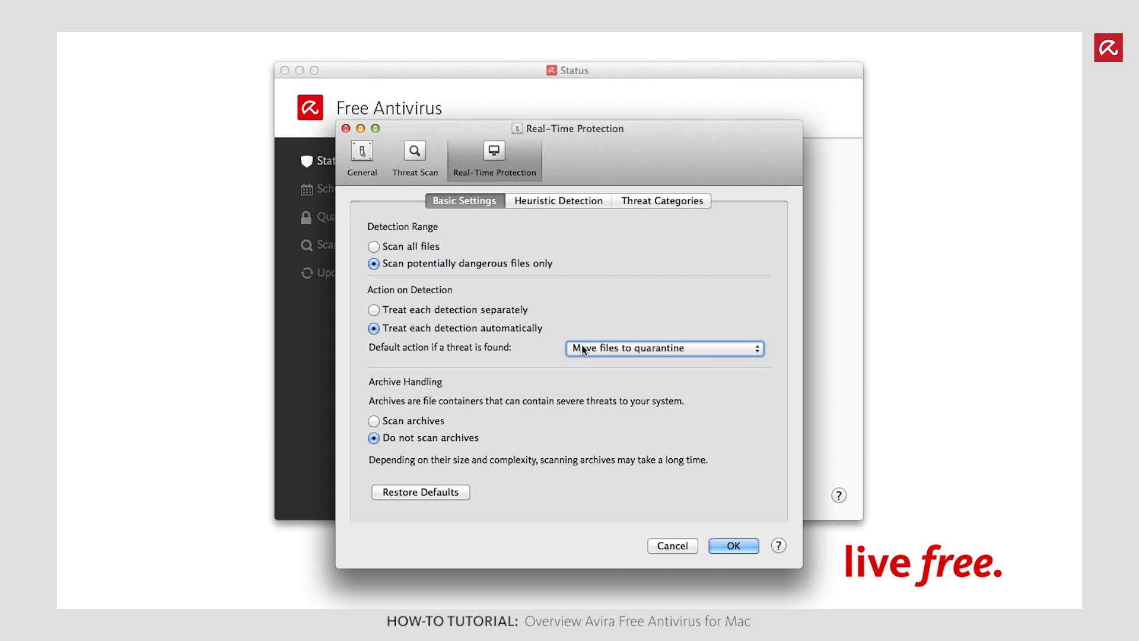
left_click(550, 199)
left_click(624, 202)
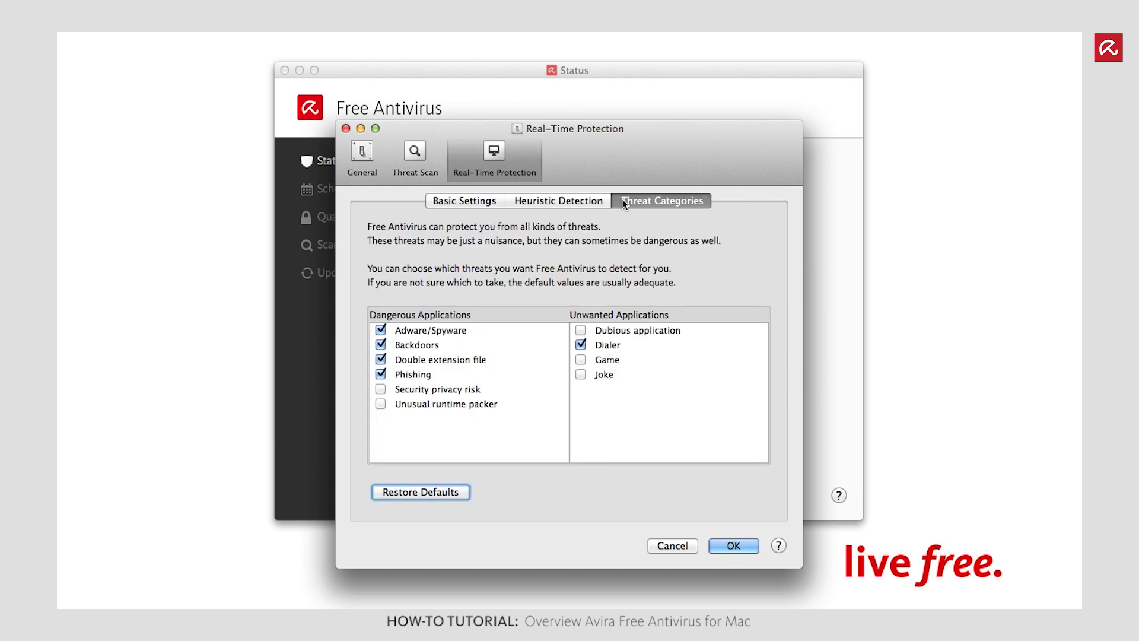
left_click(581, 374)
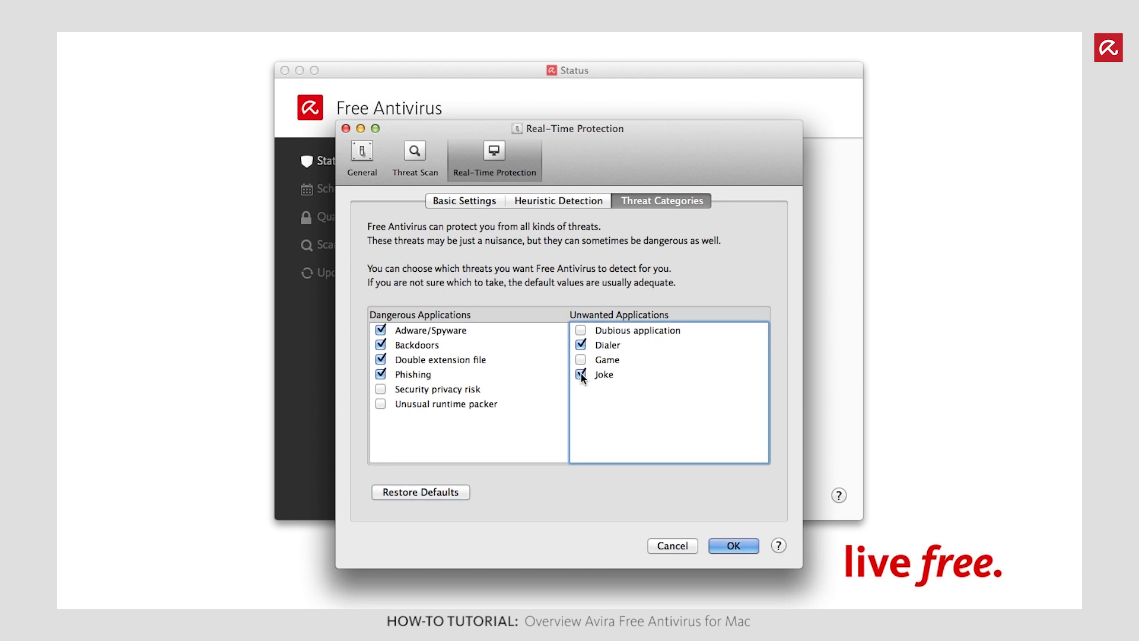
left_click(581, 375)
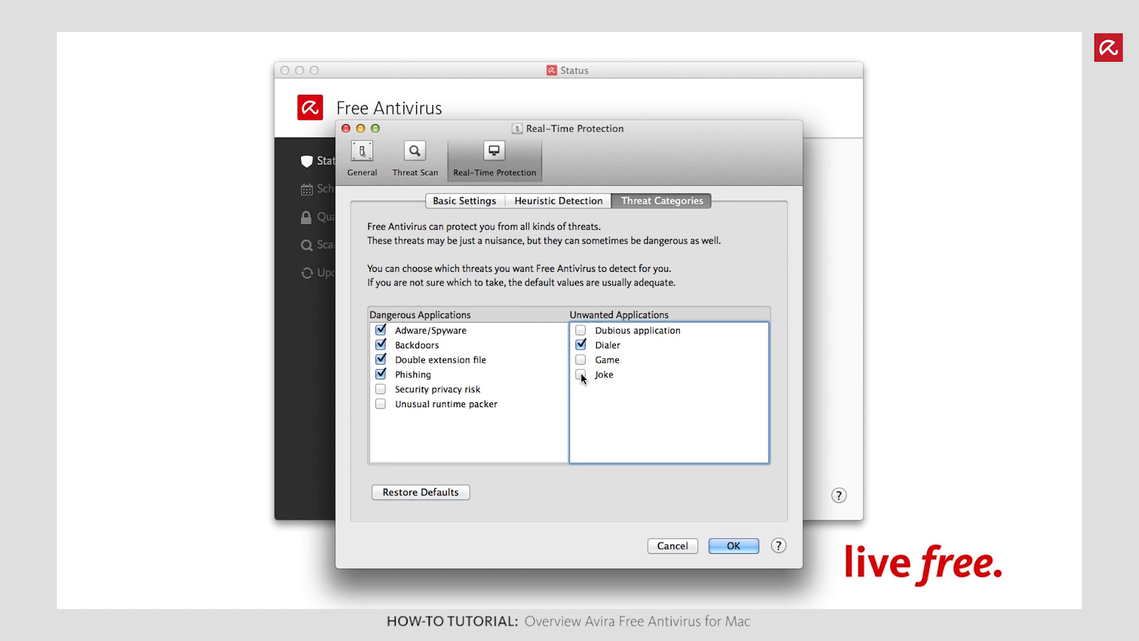
Confirm and close the preferences, then open the Avira menu-bar icon's quick-actions menu.
left_click(731, 546)
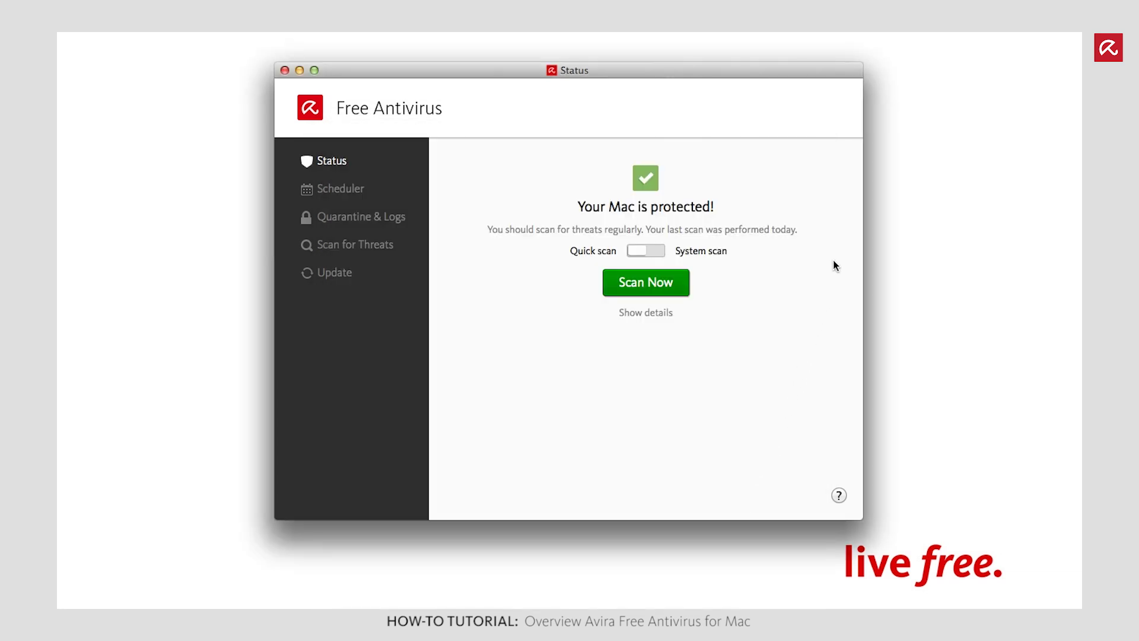
left_click(851, 38)
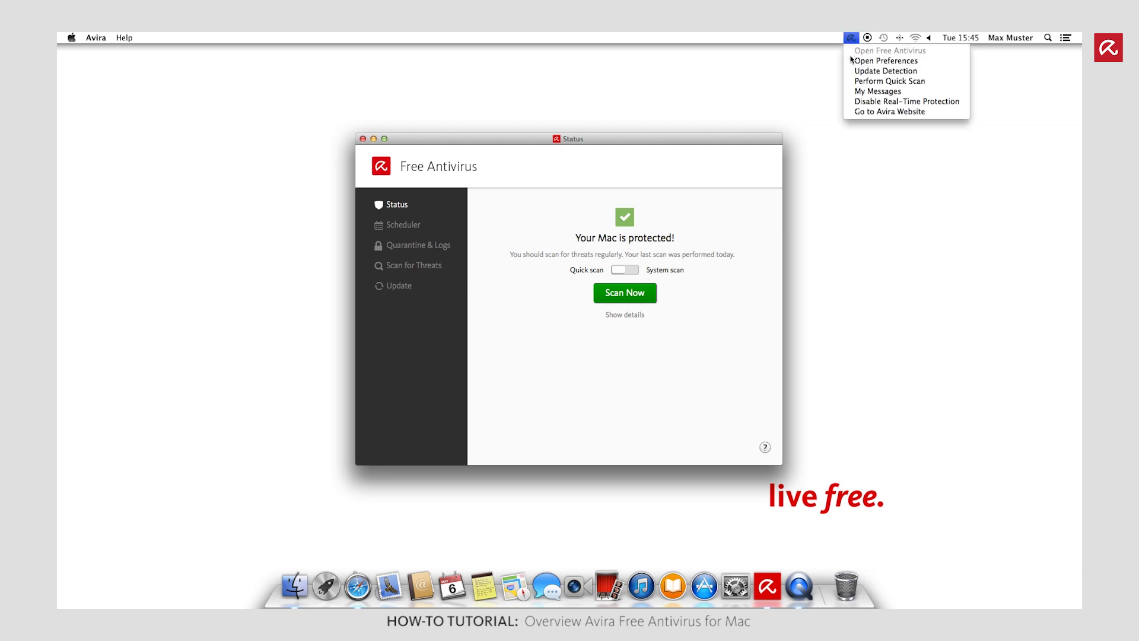